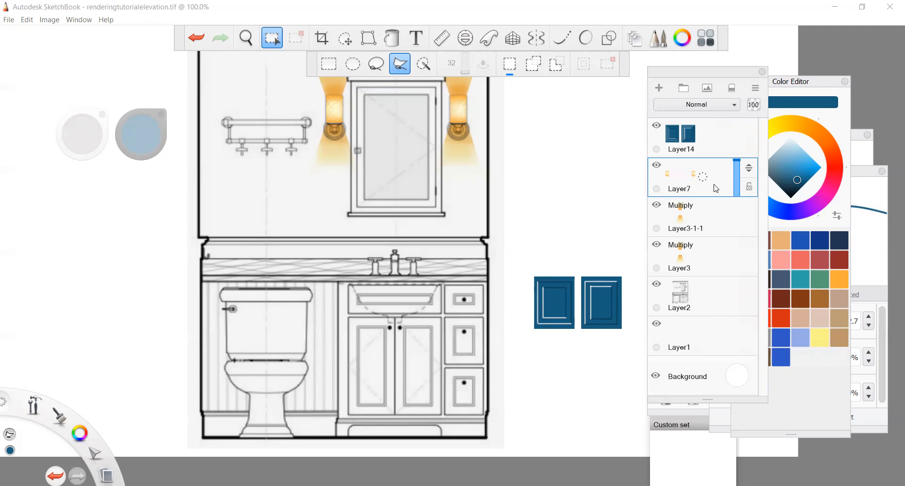
Reopen the Layer Editor and add a new layer directly above Layer7.
{"action": "left_click", "coordinate": [763, 73]}
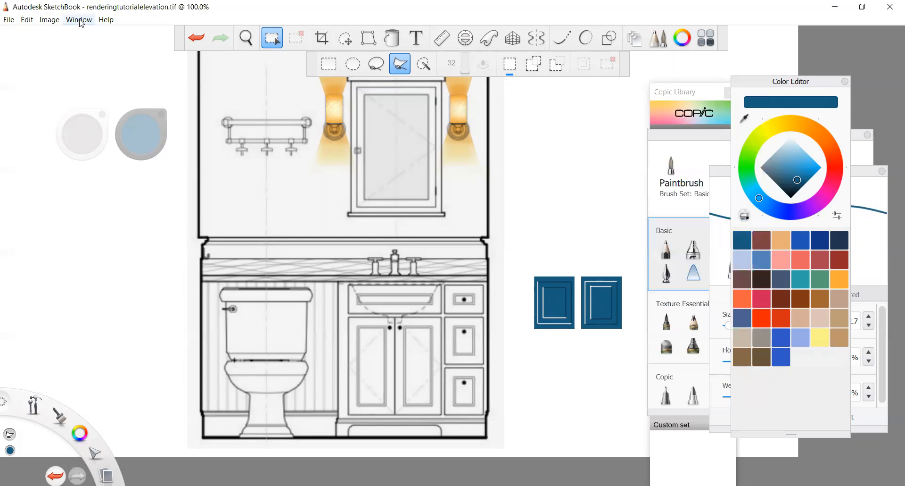
{"action": "left_click", "coordinate": [80, 22]}
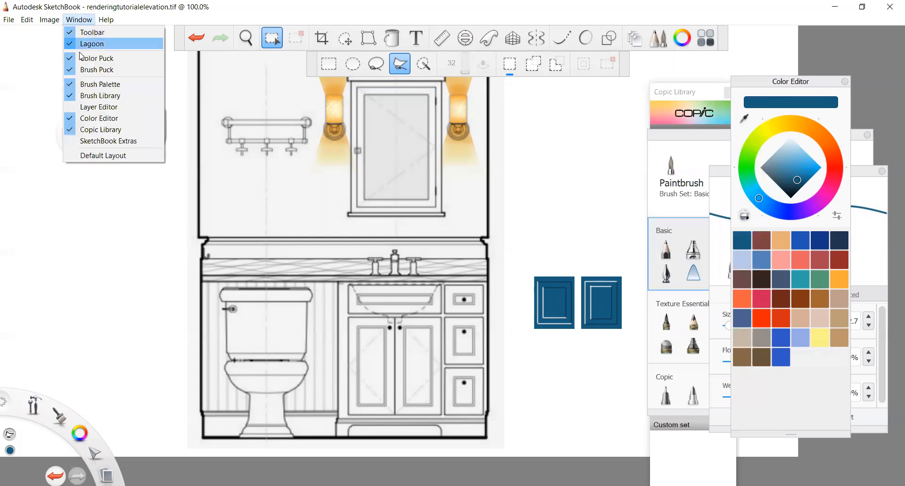
{"action": "left_click", "coordinate": [108, 112]}
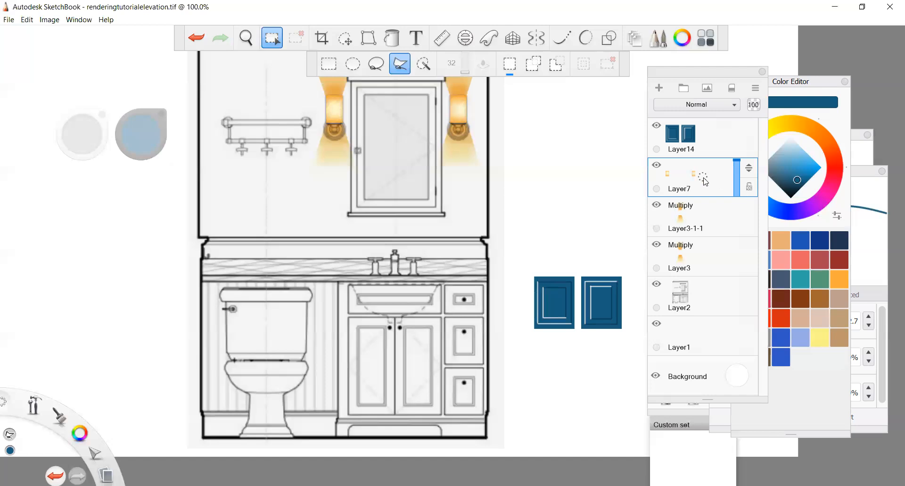
{"action": "left_click_drag", "start_coordinate": [703, 178], "coordinate": [705, 140]}
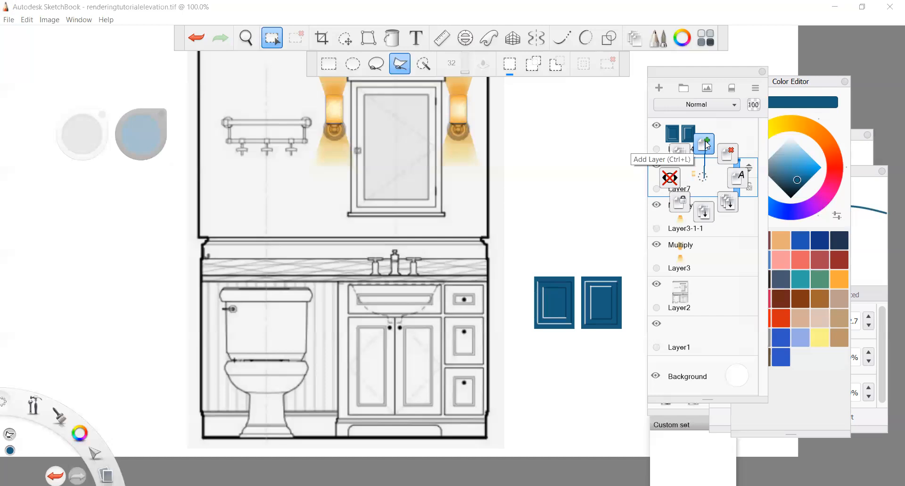
{"action": "left_click_drag", "start_coordinate": [707, 146], "coordinate": [707, 145]}
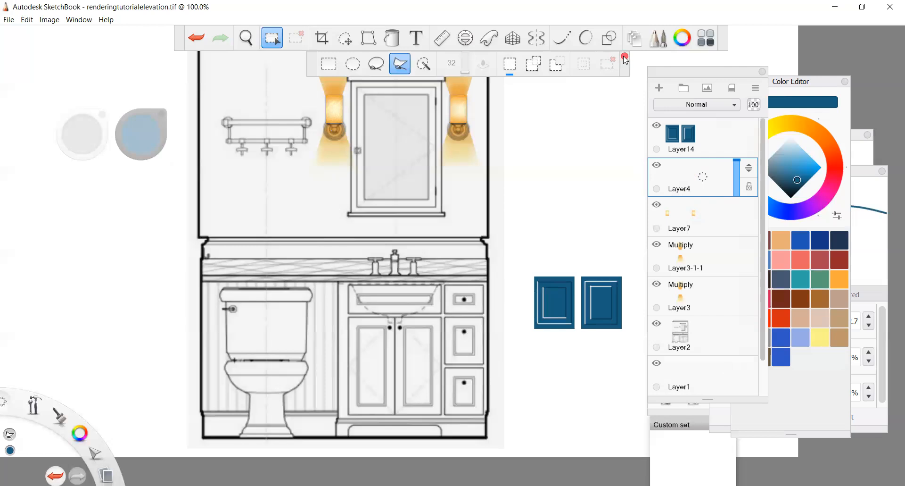
Start a polyline selection at the vanity cabinet's upper-left corner and trace its left edge down to the floor line.
{"action": "left_click", "coordinate": [277, 43]}
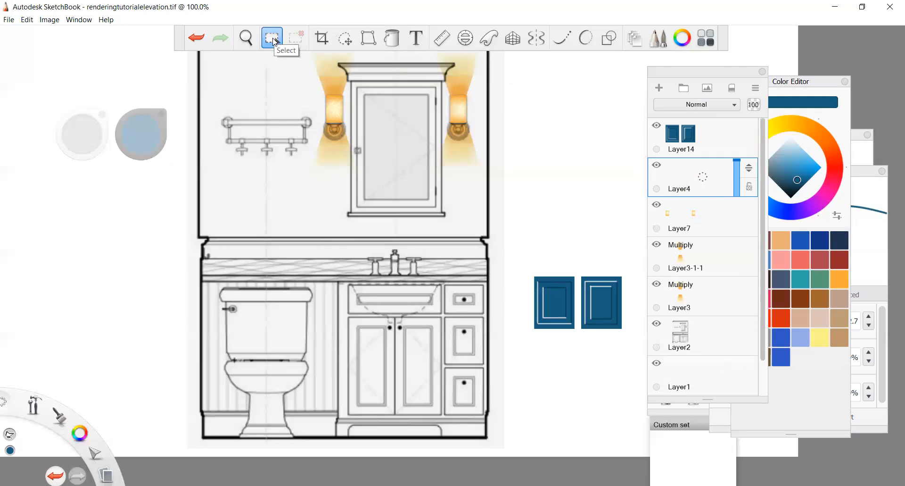
{"action": "left_click", "coordinate": [277, 42]}
{"action": "left_click", "coordinate": [275, 43]}
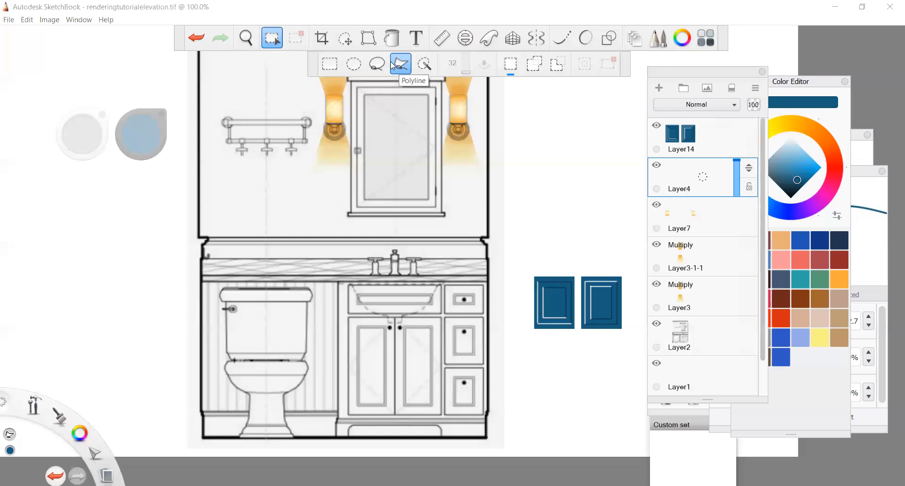
{"action": "scroll", "coordinate": [381, 168], "scroll_direction": "down", "scroll_amount": 2}
{"action": "scroll", "coordinate": [359, 398], "scroll_direction": "up", "scroll_amount": 3}
{"action": "scroll", "coordinate": [359, 399], "scroll_direction": "up", "scroll_amount": 1}
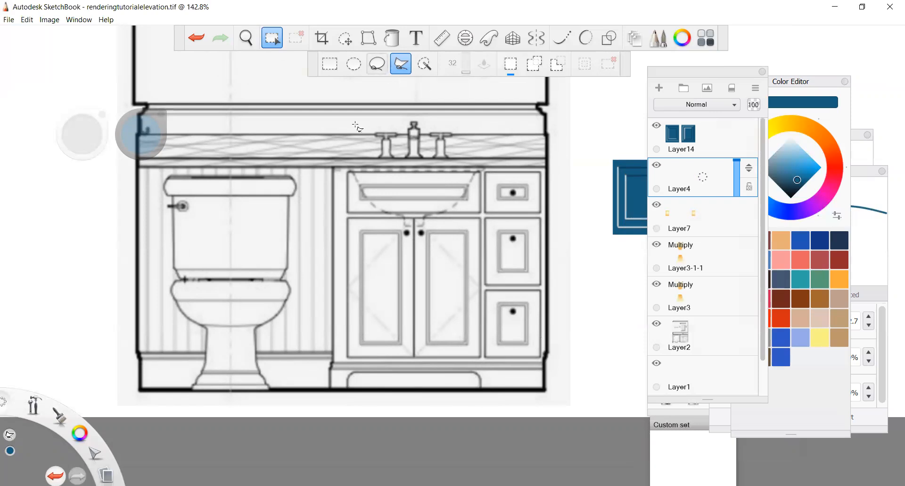
{"action": "left_click", "coordinate": [333, 167]}
{"action": "scroll", "coordinate": [331, 357], "scroll_direction": "up", "scroll_amount": 3}
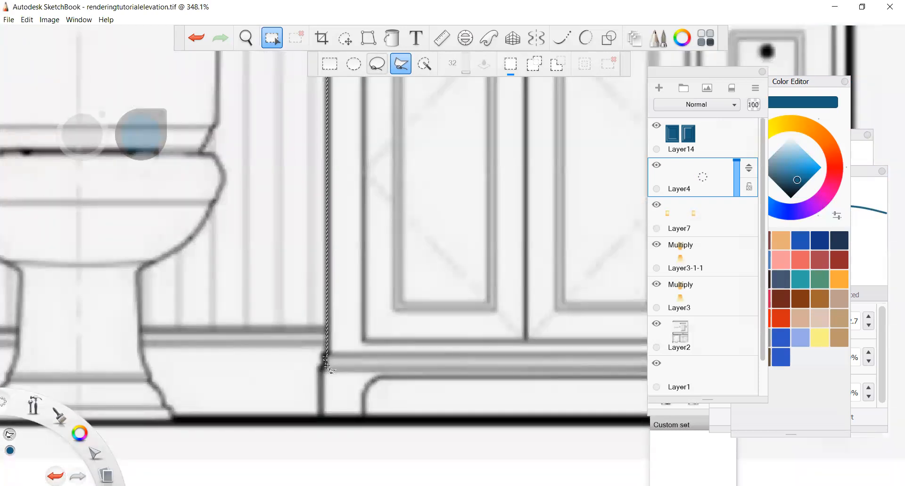
{"action": "left_click", "coordinate": [324, 359]}
{"action": "scroll", "coordinate": [320, 413], "scroll_direction": "down", "scroll_amount": 2}
{"action": "scroll", "coordinate": [321, 414], "scroll_direction": "up", "scroll_amount": 1}
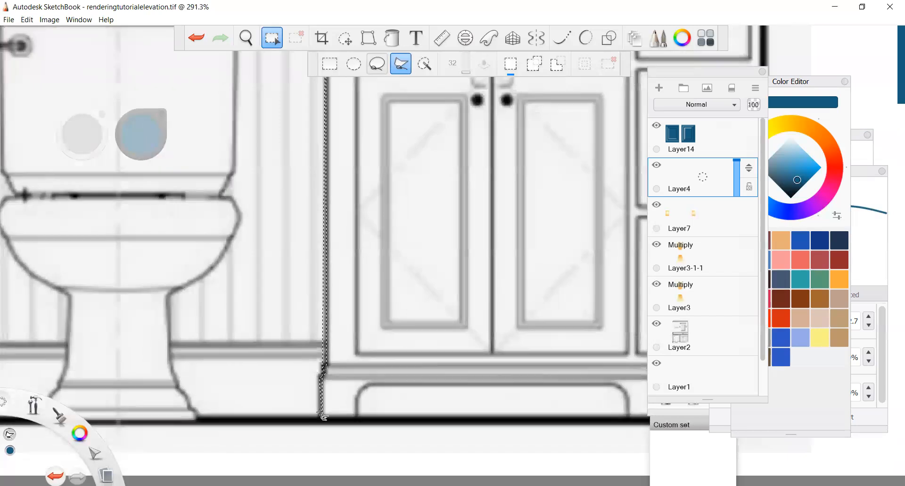
{"action": "scroll", "coordinate": [322, 415], "scroll_direction": "up", "scroll_amount": 2}
{"action": "left_click", "coordinate": [320, 414]}
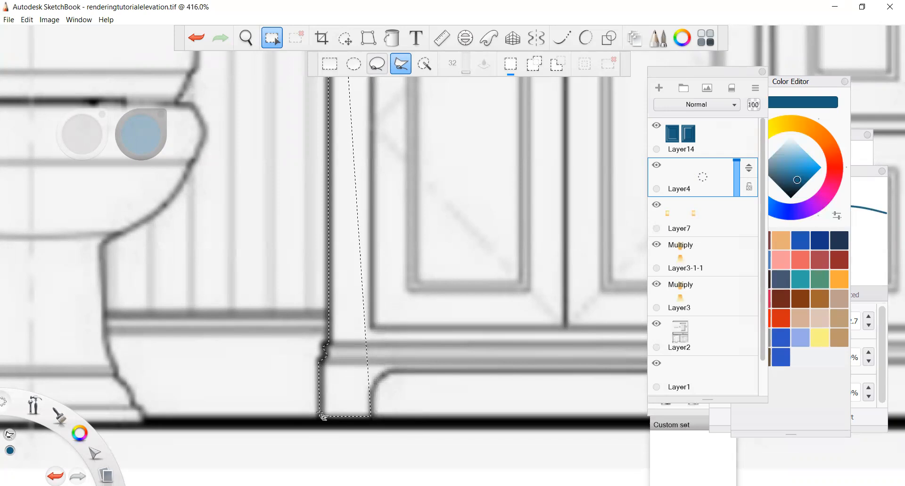
Continue the polyline selection around the rounded toe-kick opening and along the floor to the vanity's lower-right corner.
{"action": "left_click", "coordinate": [372, 388]}
{"action": "left_click", "coordinate": [380, 378]}
{"action": "scroll", "coordinate": [239, 397], "scroll_direction": "down", "scroll_amount": 2}
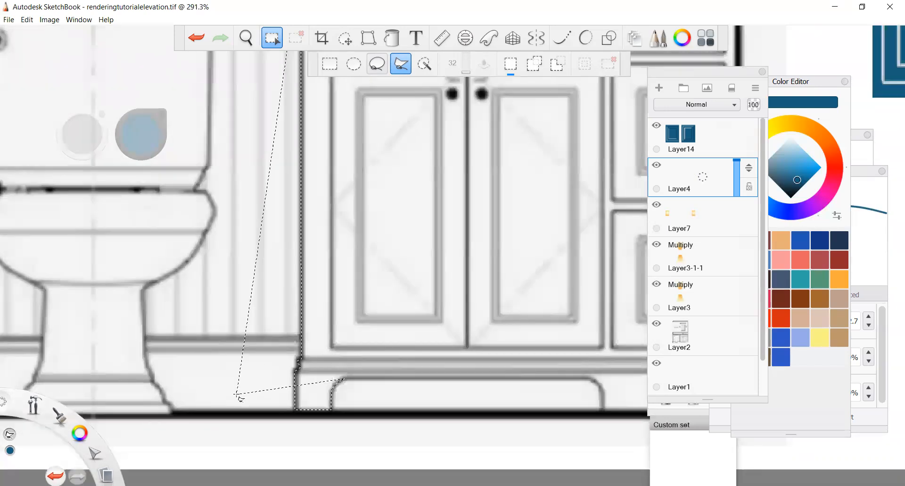
{"action": "scroll", "coordinate": [239, 397], "scroll_direction": "down", "scroll_amount": 3}
{"action": "scroll", "coordinate": [364, 390], "scroll_direction": "up", "scroll_amount": 8}
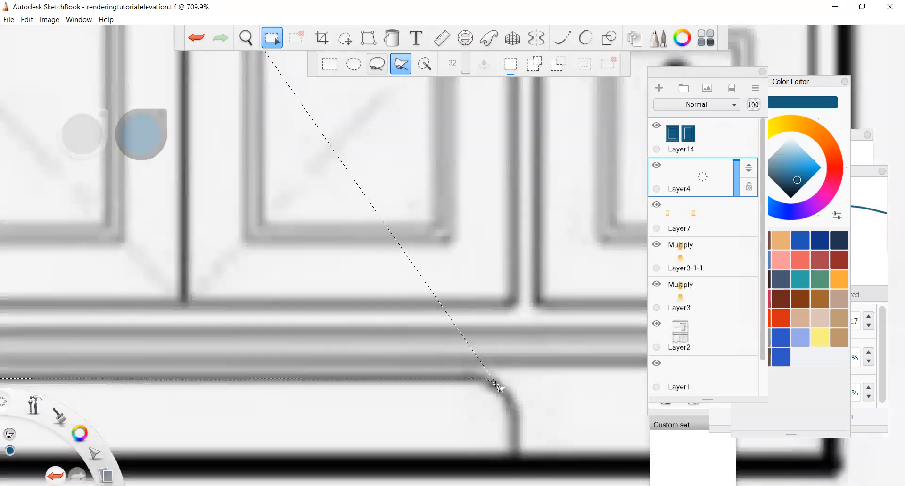
{"action": "left_click", "coordinate": [512, 406]}
{"action": "scroll", "coordinate": [515, 412], "scroll_direction": "down", "scroll_amount": 3}
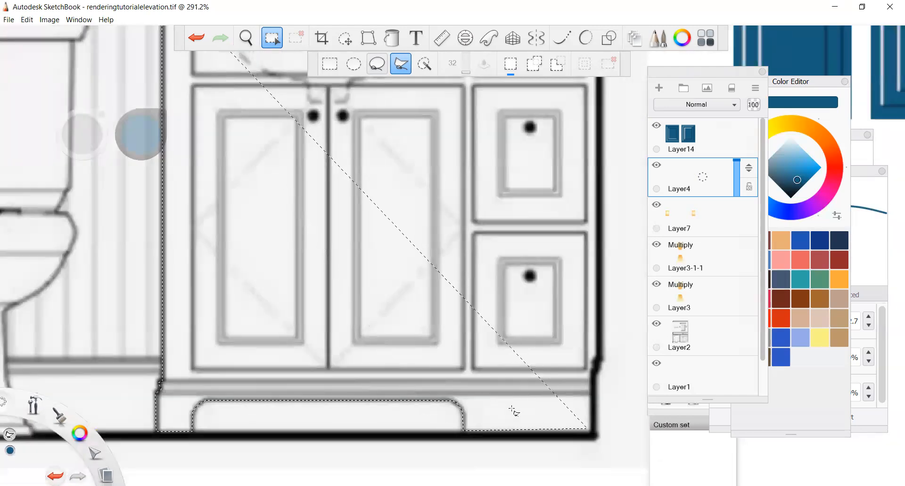
Trace the polyline selection up the vanity's right edge to the underside of the countertop.
{"action": "scroll", "coordinate": [514, 412], "scroll_direction": "up", "scroll_amount": 3}
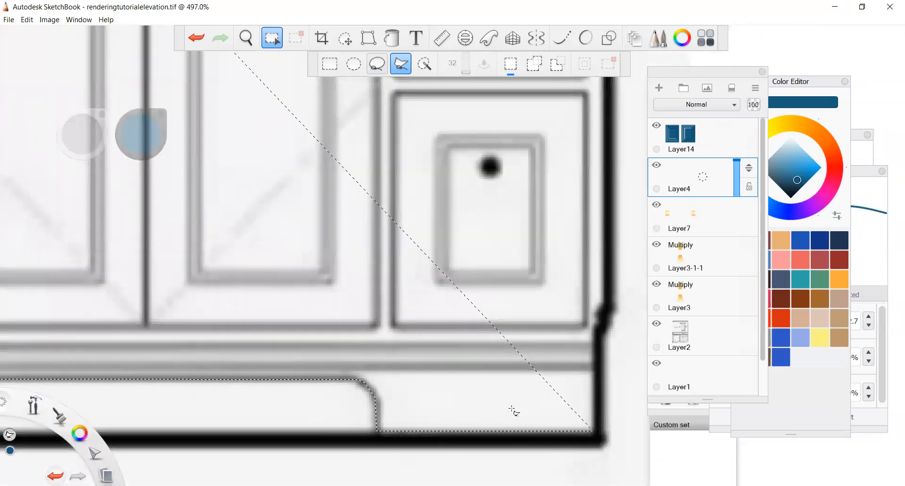
{"action": "left_click", "coordinate": [596, 314]}
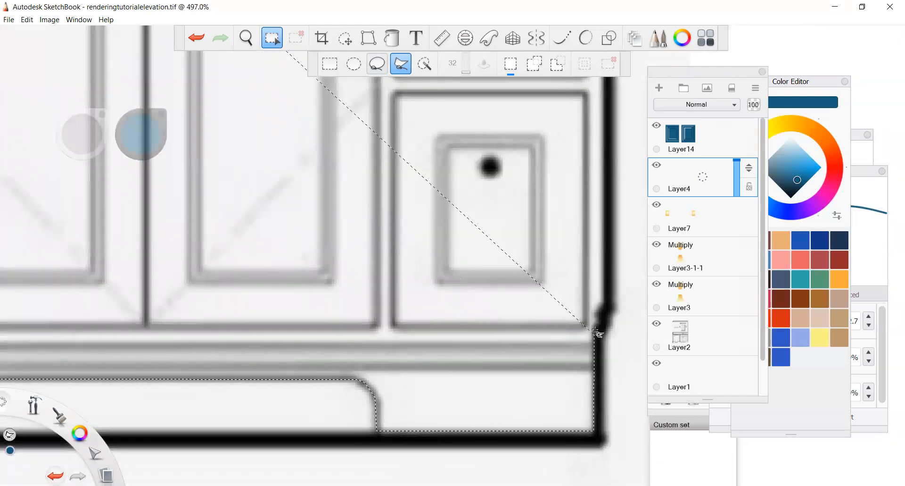
{"action": "left_click", "coordinate": [601, 305]}
{"action": "scroll", "coordinate": [581, 411], "scroll_direction": "down", "scroll_amount": 5}
{"action": "scroll", "coordinate": [584, 158], "scroll_direction": "up", "scroll_amount": 4}
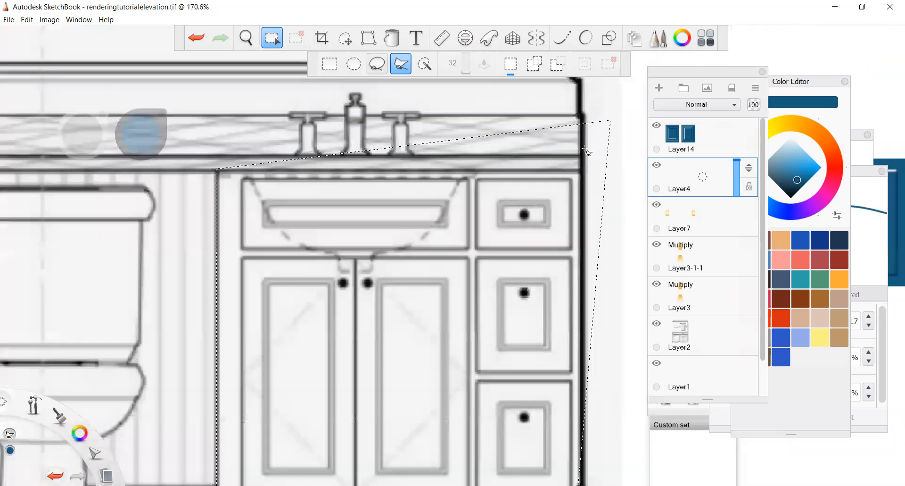
{"action": "scroll", "coordinate": [584, 158], "scroll_direction": "up", "scroll_amount": 1}
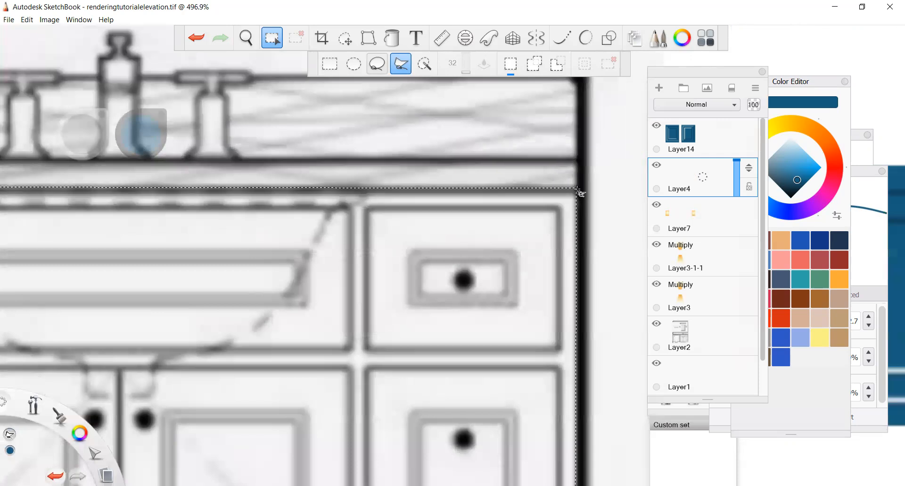
{"action": "left_click", "coordinate": [579, 188]}
Close the polyline selection along the countertop's underside at the vanity's upper-left corner and leave the Select tool, keeping the selection active.
{"action": "scroll", "coordinate": [579, 188], "scroll_direction": "down", "scroll_amount": 5}
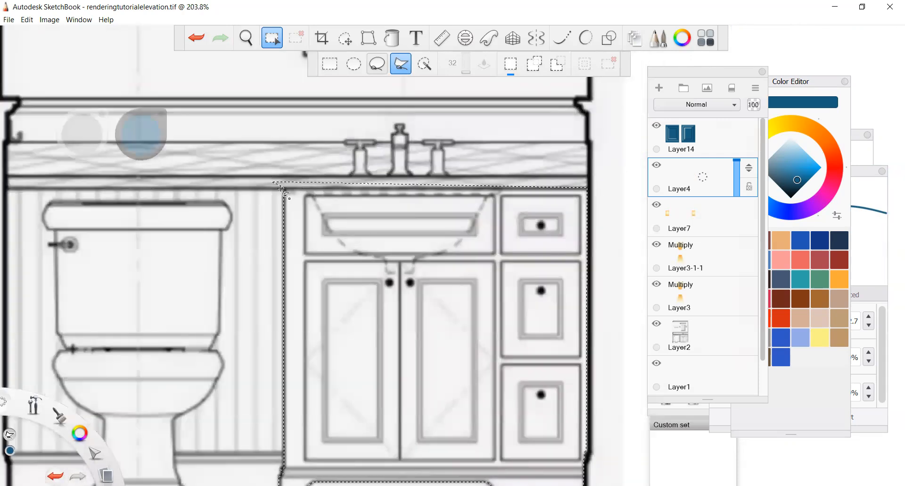
{"action": "scroll", "coordinate": [287, 186], "scroll_direction": "up", "scroll_amount": 3}
{"action": "scroll", "coordinate": [287, 186], "scroll_direction": "up", "scroll_amount": 4}
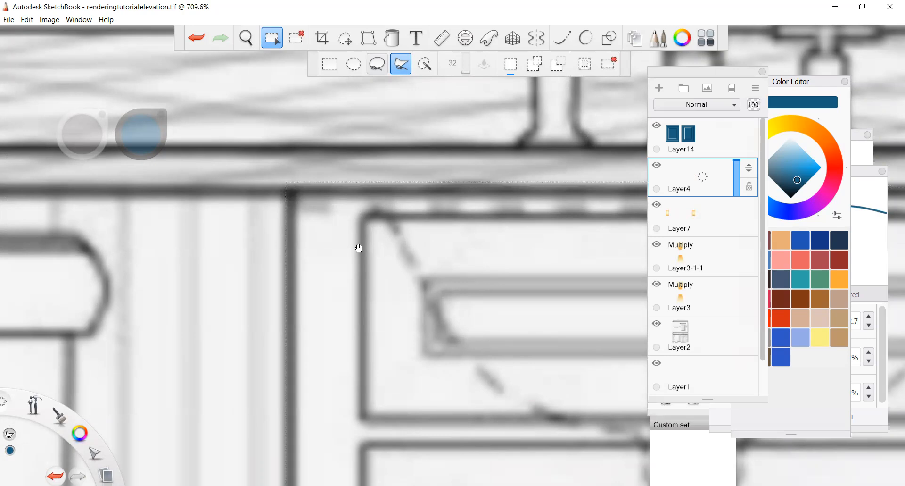
{"action": "scroll", "coordinate": [272, 196], "scroll_direction": "down", "scroll_amount": 5}
{"action": "scroll", "coordinate": [312, 163], "scroll_direction": "down", "scroll_amount": 1}
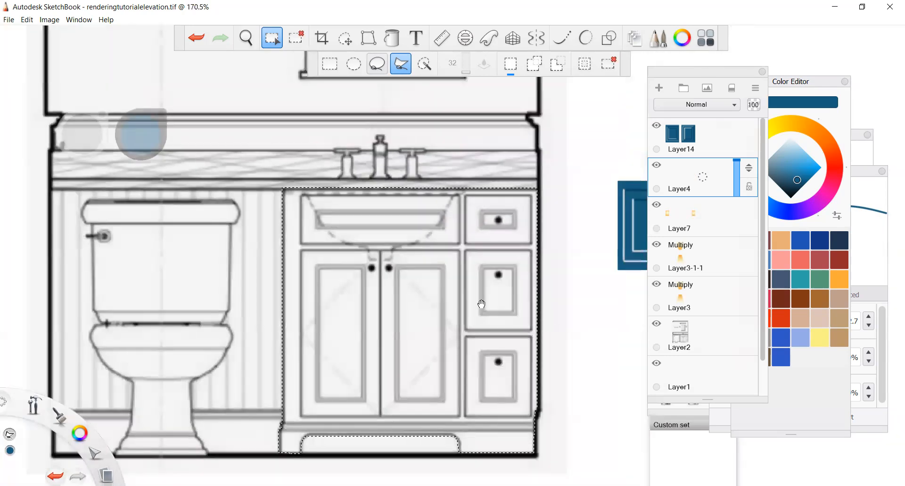
{"action": "scroll", "coordinate": [481, 300], "scroll_direction": "down", "scroll_amount": 2}
{"action": "scroll", "coordinate": [511, 391], "scroll_direction": "up", "scroll_amount": 2}
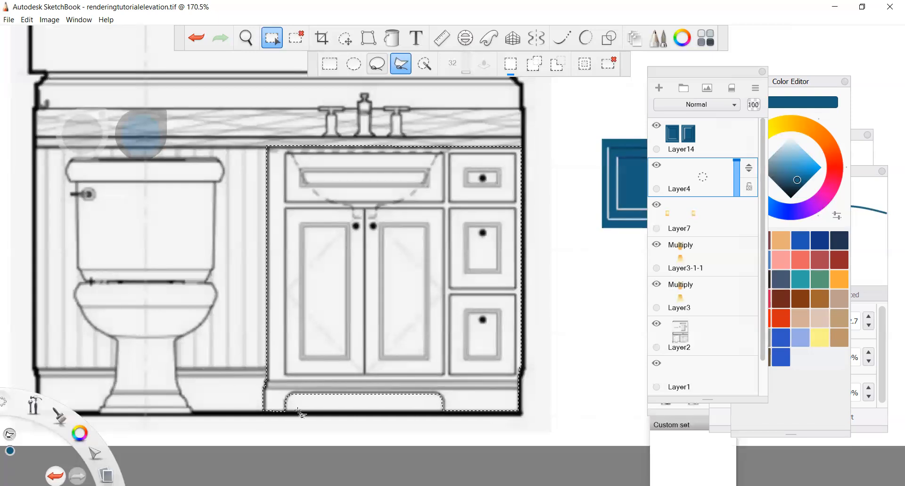
{"action": "scroll", "coordinate": [354, 378], "scroll_direction": "down", "scroll_amount": 2}
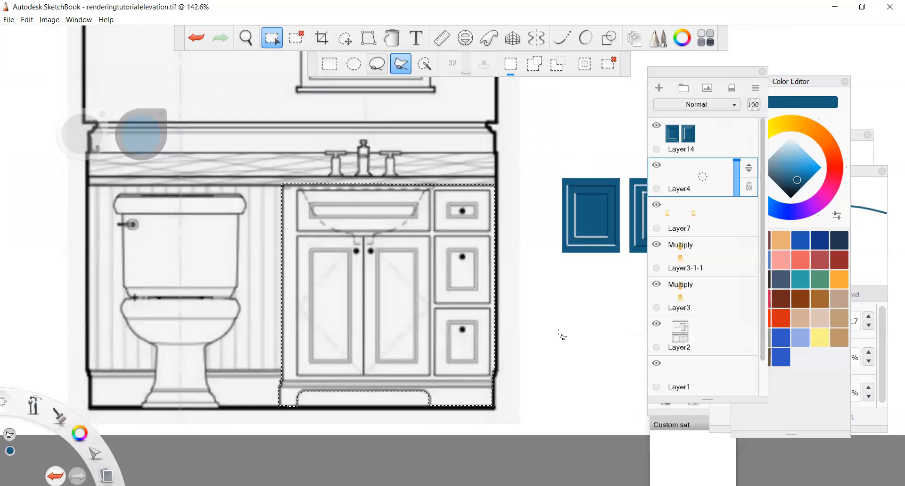
{"action": "left_click", "coordinate": [626, 57]}
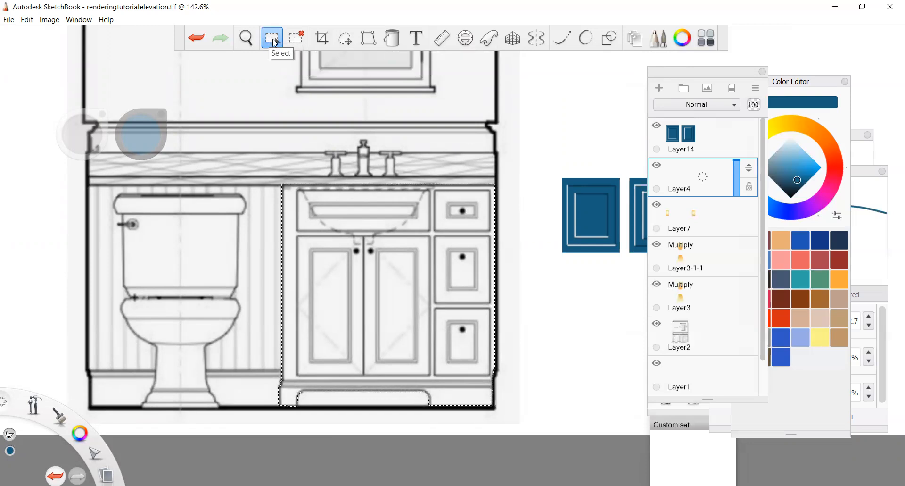
{"action": "left_click", "coordinate": [271, 41]}
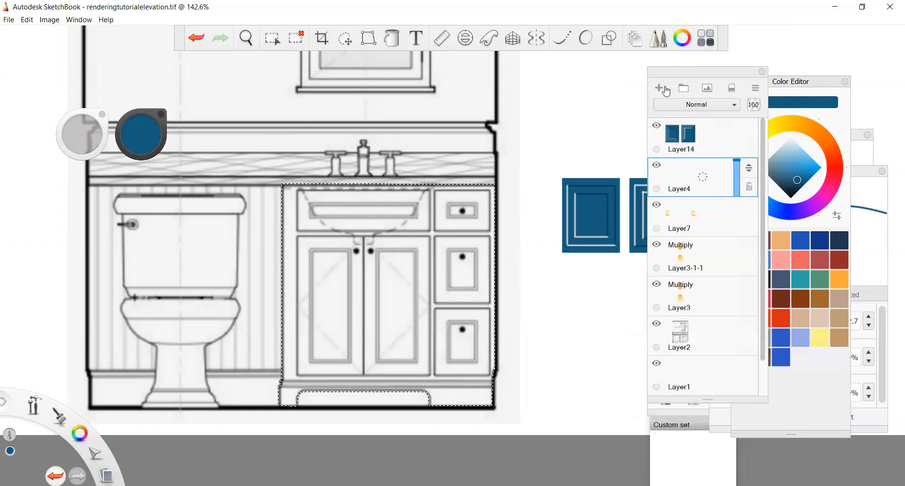
Close the Color Editor, Brush Properties and Brush Library, and place the brush palette beside the Layer Editor.
{"action": "left_click_drag", "start_coordinate": [786, 84], "coordinate": [664, 87]}
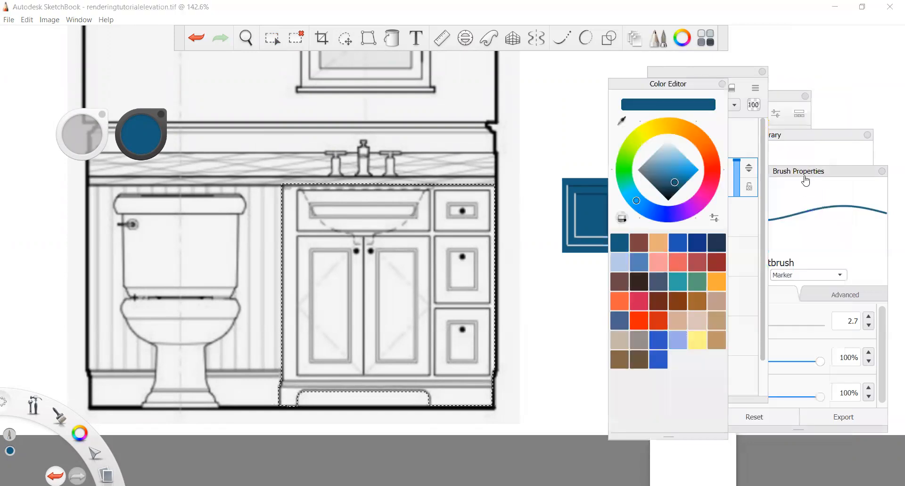
{"action": "left_click", "coordinate": [826, 367]}
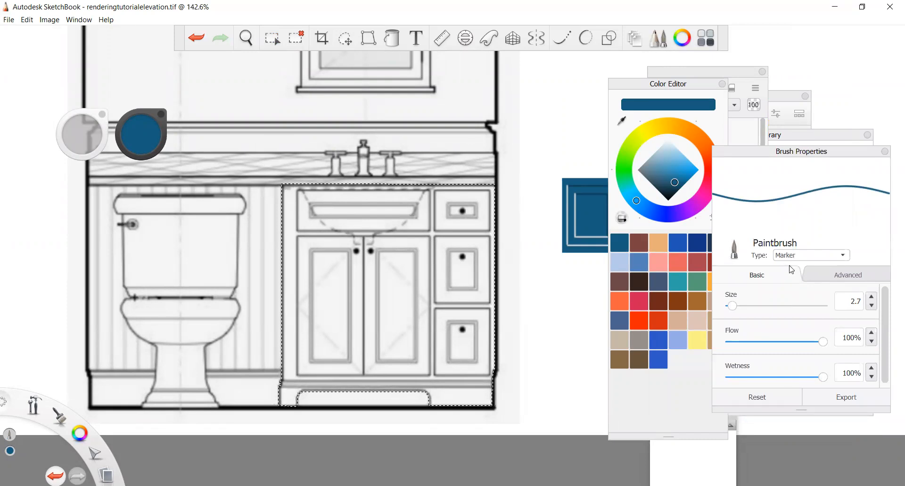
{"action": "left_click", "coordinate": [723, 84]}
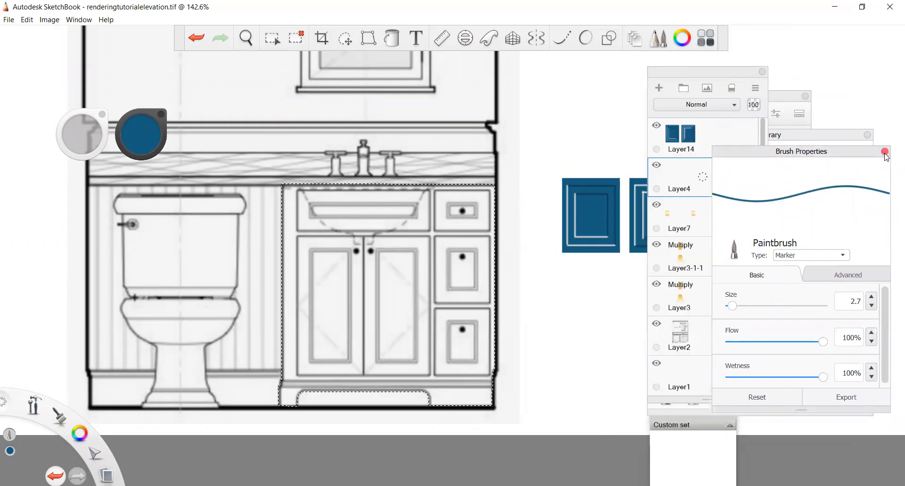
{"action": "left_click", "coordinate": [789, 103]}
{"action": "left_click_drag", "start_coordinate": [597, 88], "coordinate": [597, 79]}
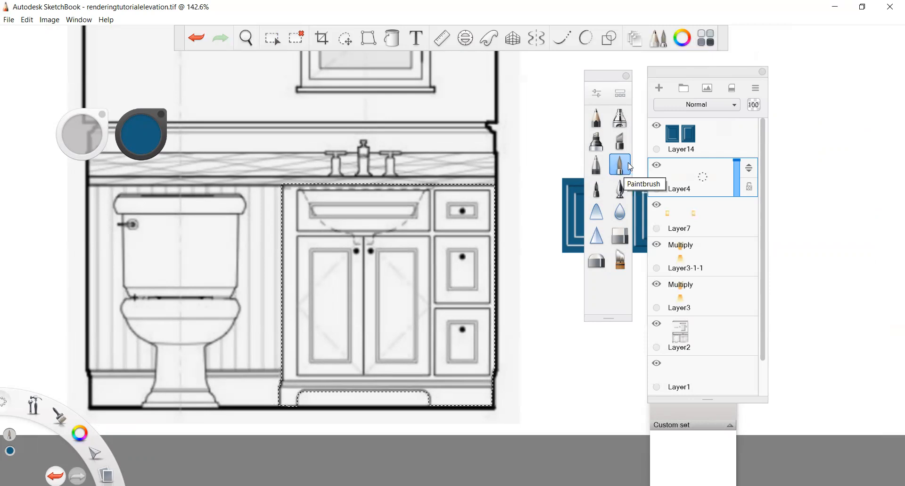
Show the Paintbrush's Brush Properties next to the brush palette and set the brush type to Marker.
{"action": "left_click", "coordinate": [597, 94]}
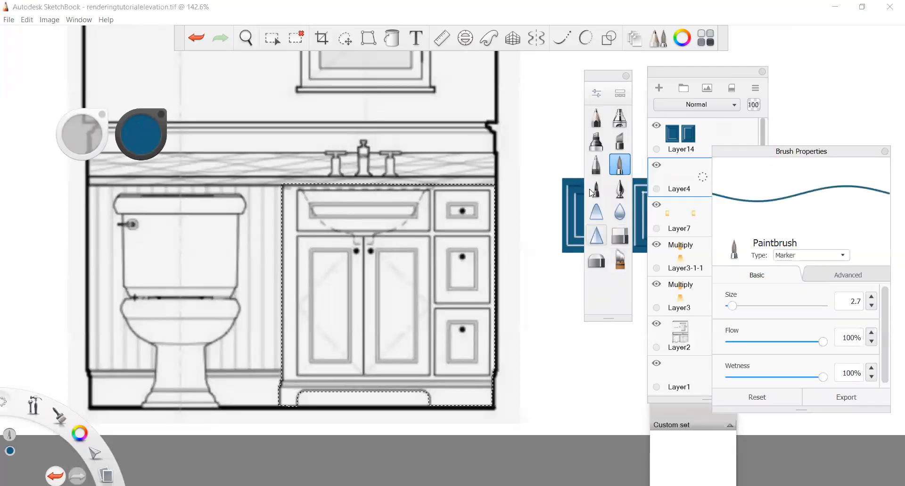
{"action": "left_click", "coordinate": [79, 21]}
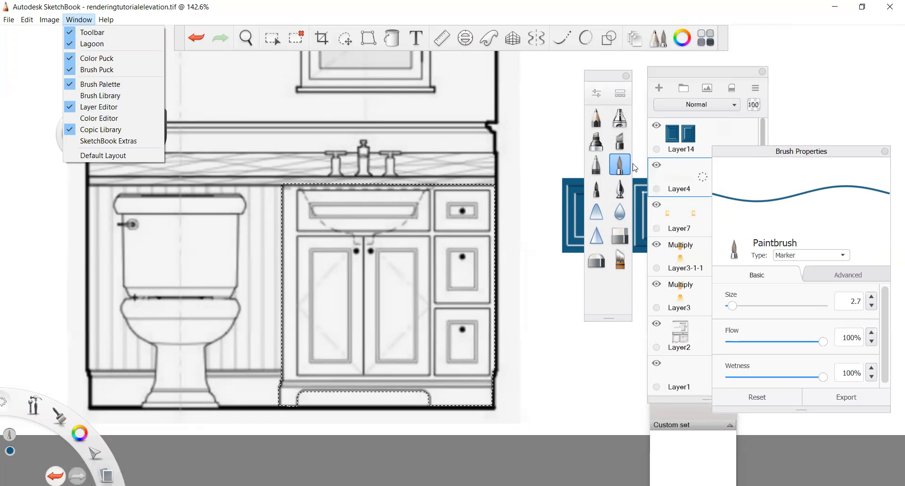
{"action": "left_click_drag", "start_coordinate": [784, 159], "coordinate": [735, 138]}
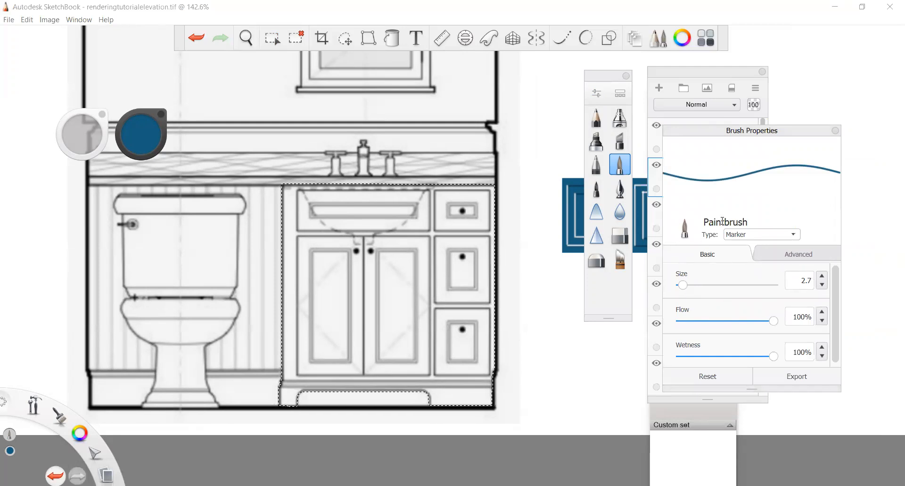
{"action": "left_click", "coordinate": [751, 239]}
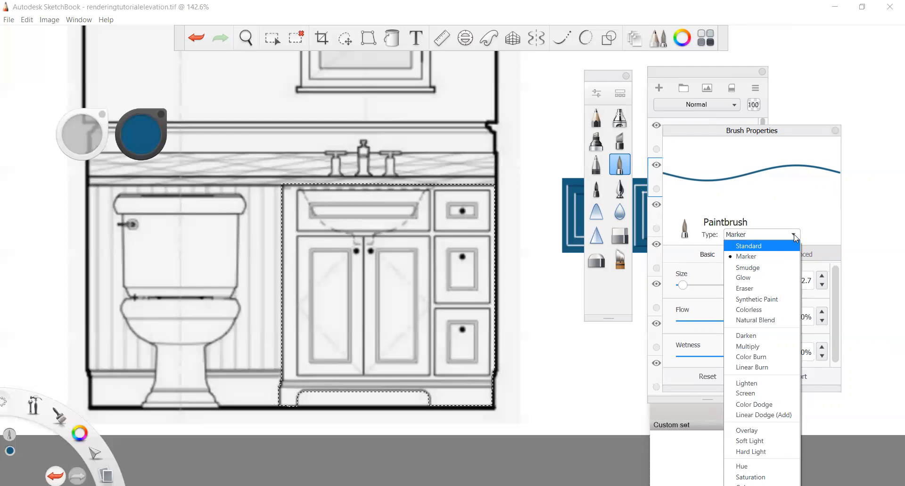
{"action": "left_click", "coordinate": [747, 259]}
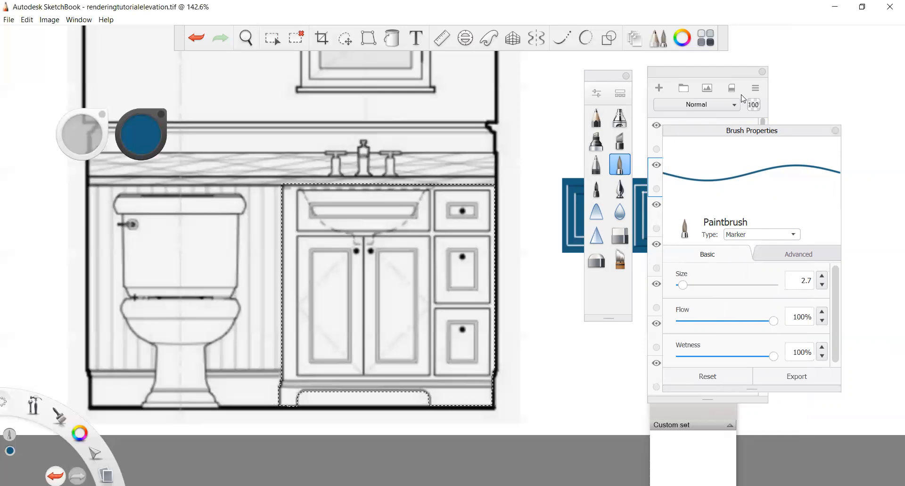
Choose the Copic marker colour B37 Antwerp Blue from the Copic Library's blues, then close that library and show the Color Editor.
{"action": "left_click", "coordinate": [712, 43]}
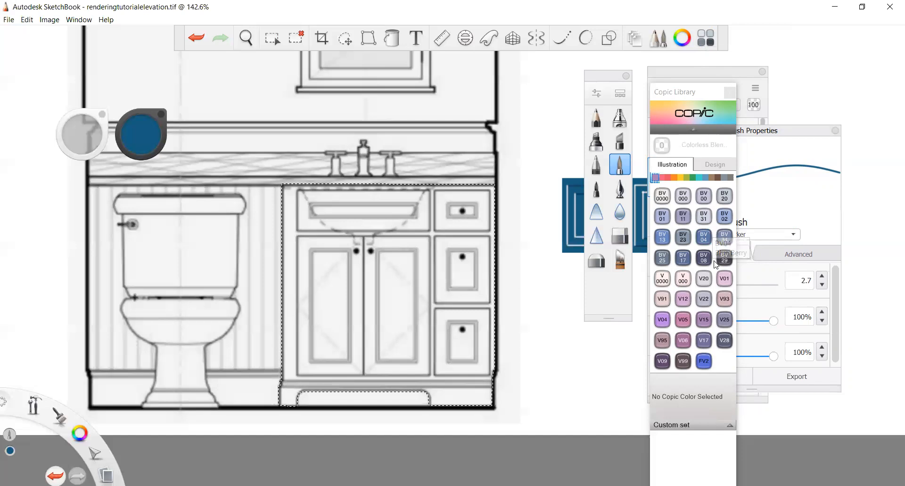
{"action": "left_click", "coordinate": [706, 178]}
{"action": "left_click", "coordinate": [705, 322]}
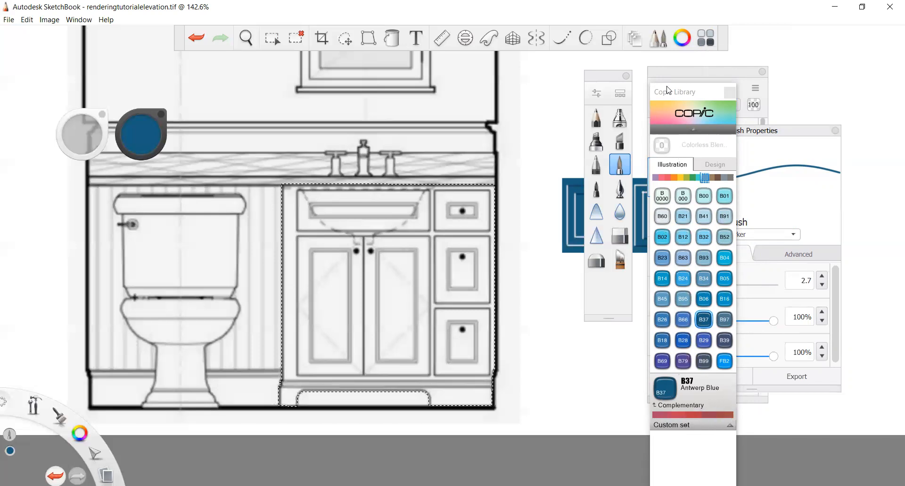
{"action": "left_click", "coordinate": [683, 42]}
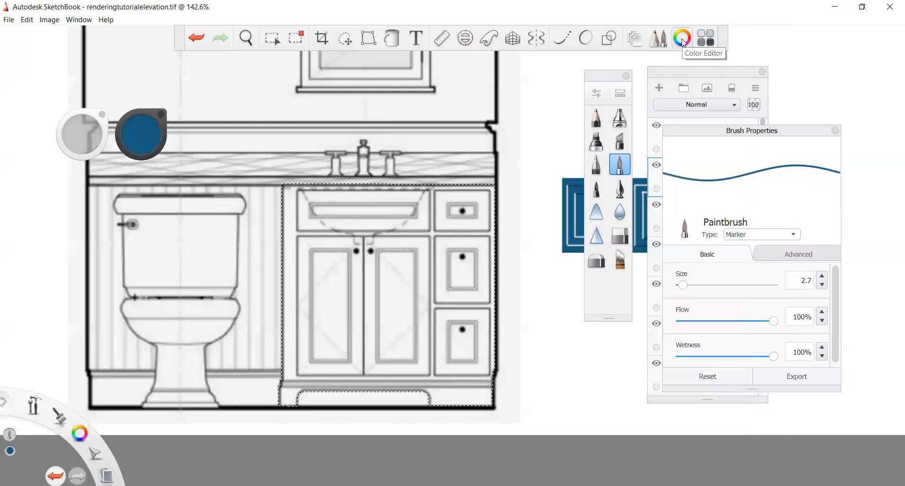
{"action": "left_click", "coordinate": [683, 42]}
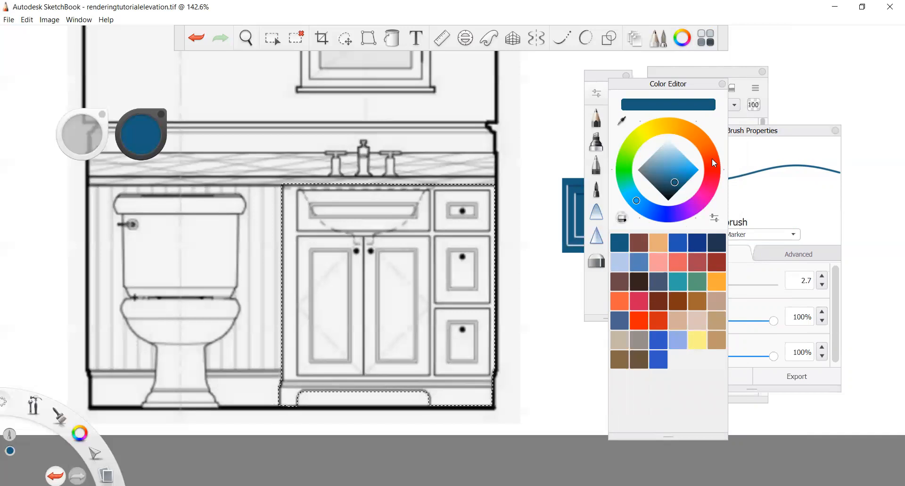
Try a brighter blue in the Color Editor, then return to the dark blue of the first saved swatch.
{"action": "left_click", "coordinate": [683, 174]}
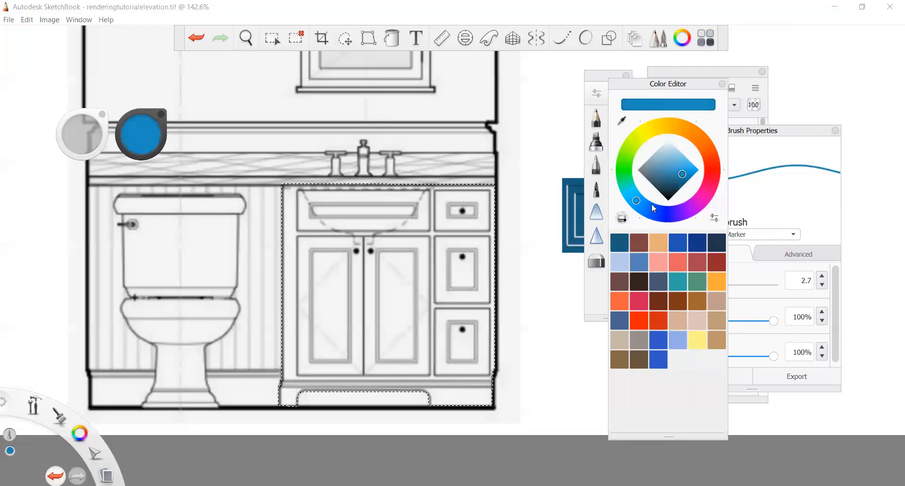
{"action": "left_click", "coordinate": [624, 246]}
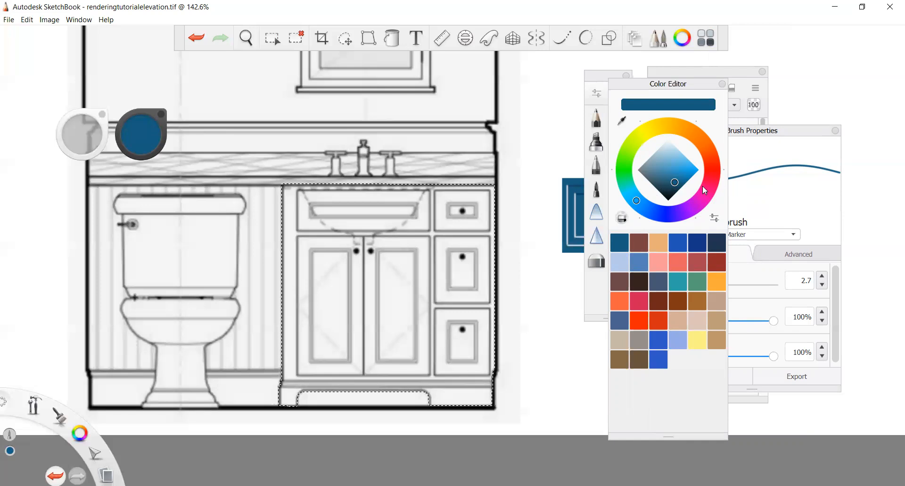
Shift the colour's hue towards navy blue and save it over the light-blue swatch that starts the second swatch row.
{"action": "left_click_drag", "start_coordinate": [638, 206], "coordinate": [654, 211]}
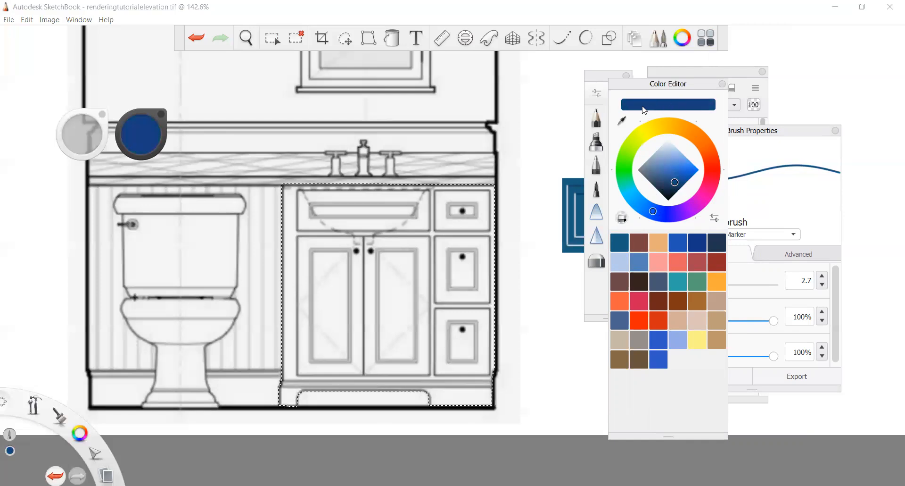
{"action": "left_click_drag", "start_coordinate": [664, 106], "coordinate": [662, 106]}
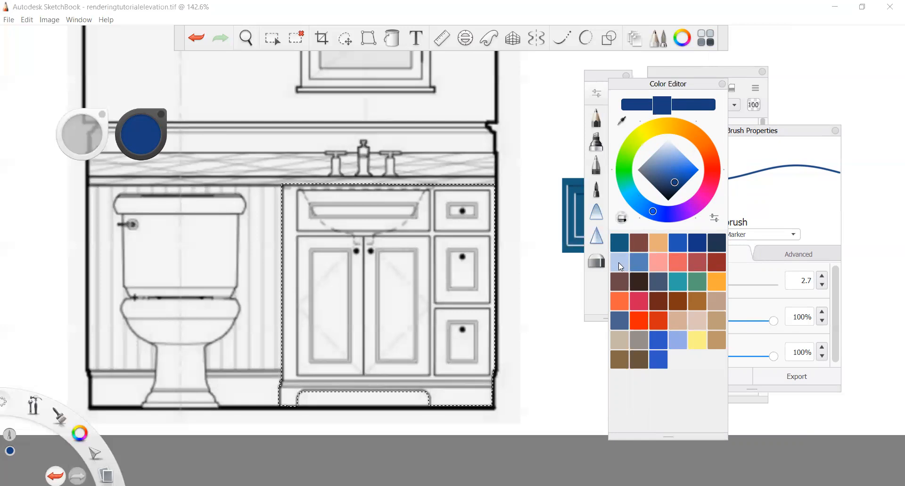
{"action": "left_click_drag", "start_coordinate": [621, 261], "coordinate": [620, 263]}
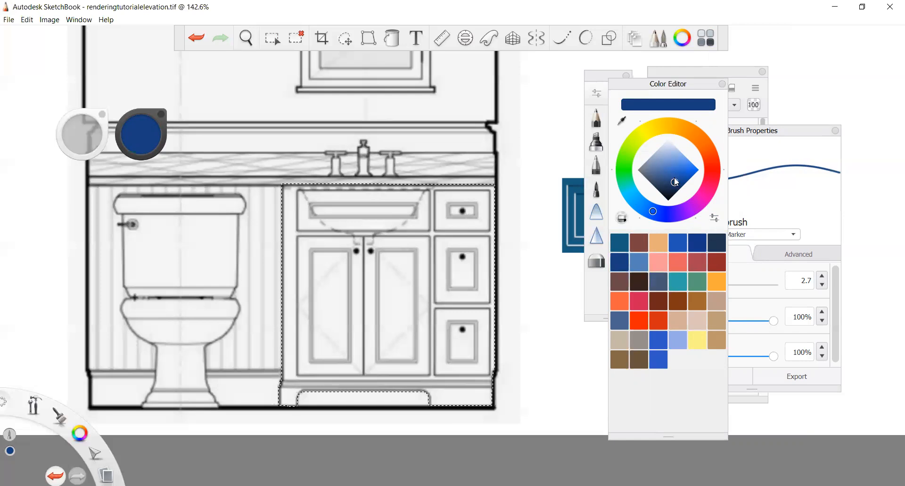
Pick the first saved dark-blue swatch again and store that colour in the empty slot at the end of the swatches.
{"action": "left_click", "coordinate": [623, 245]}
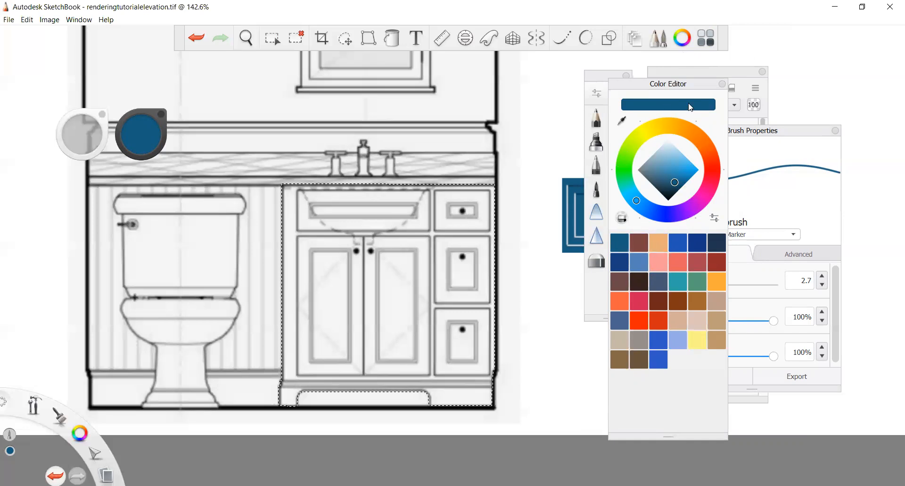
{"action": "left_click_drag", "start_coordinate": [691, 109], "coordinate": [678, 360]}
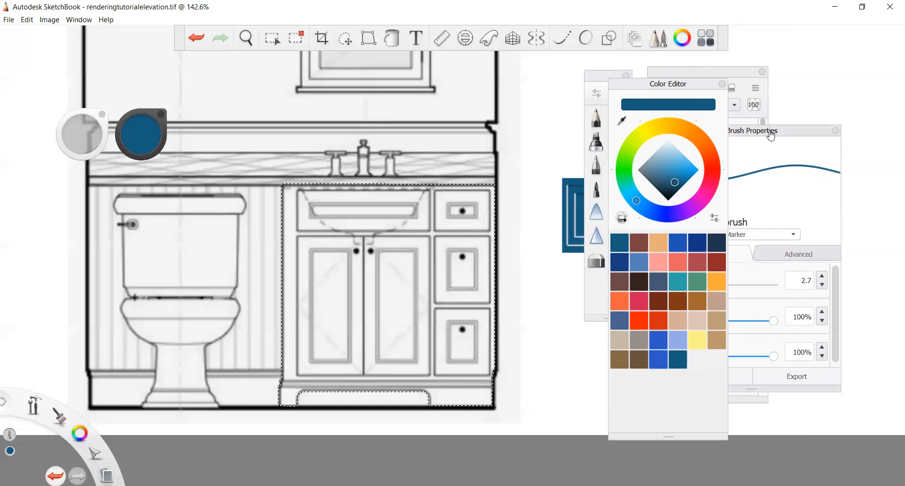
Place Brush Properties over the Color Editor and set the marker paintbrush to size 11.7, flow 74% and wetness 74%.
{"action": "left_click_drag", "start_coordinate": [629, 268], "coordinate": [638, 272]}
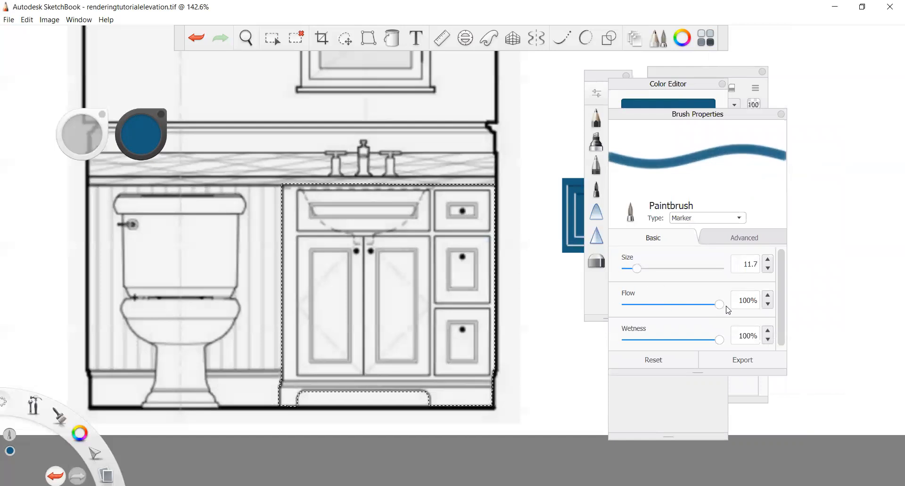
{"action": "left_click_drag", "start_coordinate": [720, 309], "coordinate": [697, 307]}
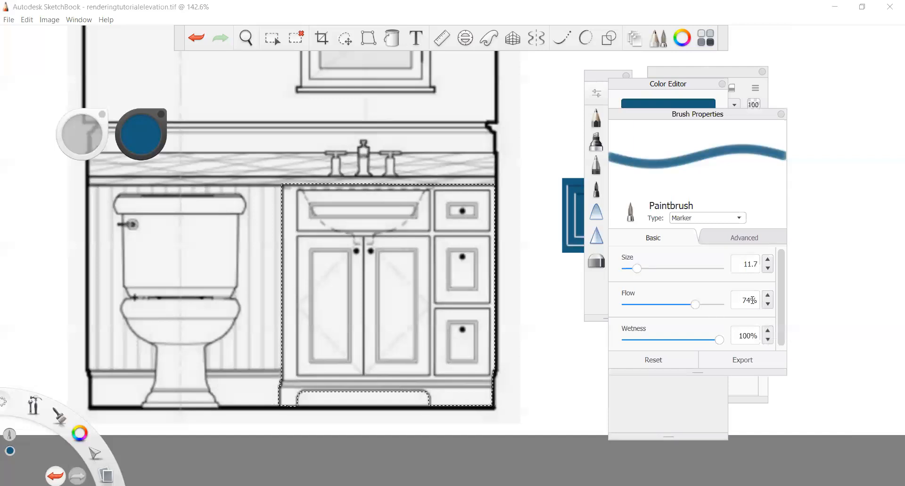
{"action": "left_click_drag", "start_coordinate": [719, 340], "coordinate": [698, 344]}
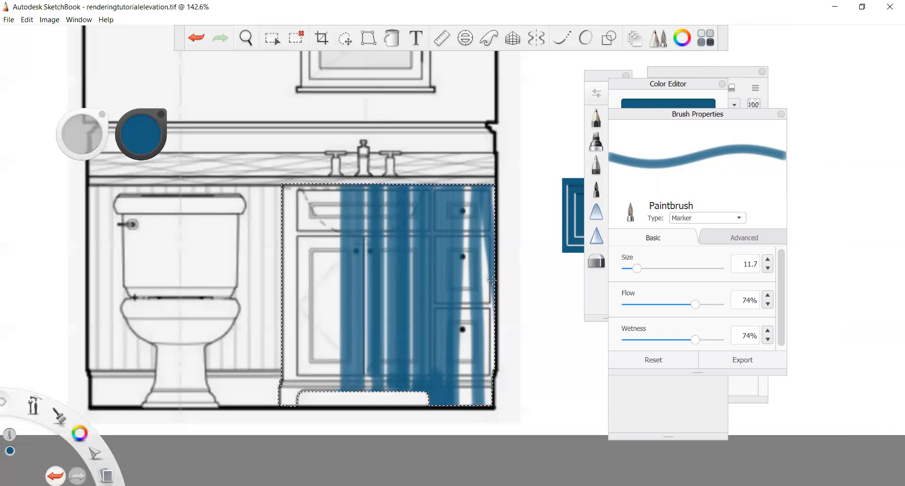
Undo the trial marker strokes on the vanity and set the brush size to 22.1.
{"action": "key", "text": "ctrl+z"}
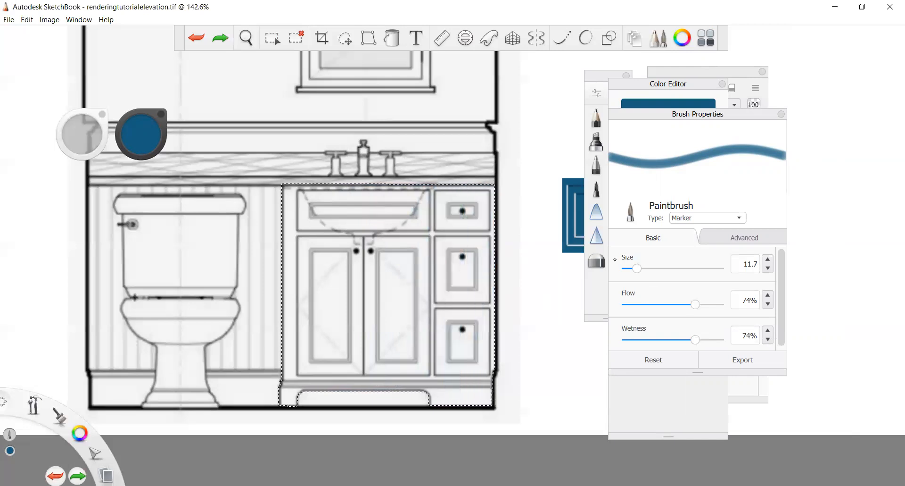
{"action": "left_click", "coordinate": [646, 269]}
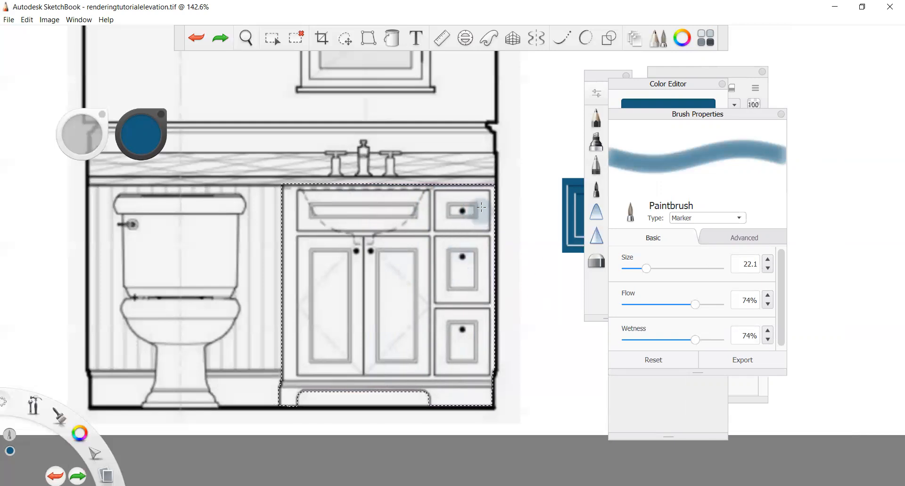
Fill the selected vanity cabinet with overlapping vertical dark-blue marker strokes from its upper edge to its base.
{"action": "left_click_drag", "start_coordinate": [486, 184], "coordinate": [483, 405]}
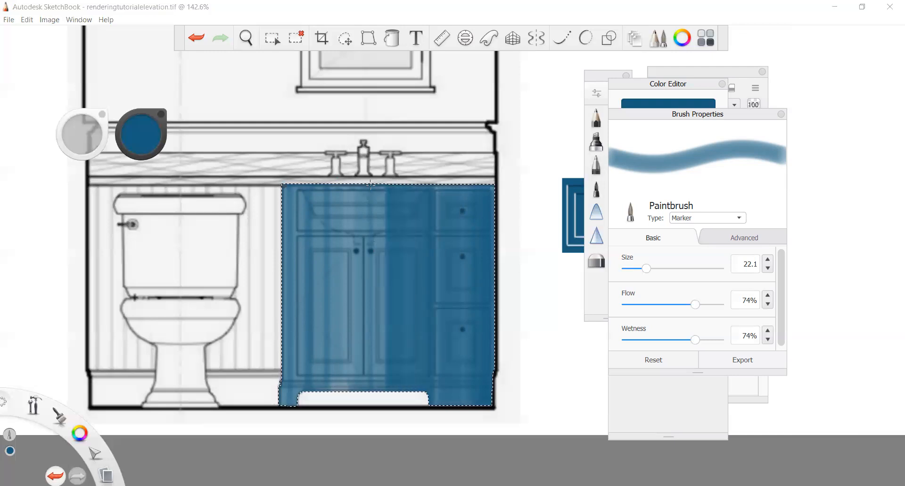
{"action": "left_click_drag", "start_coordinate": [359, 198], "coordinate": [349, 178]}
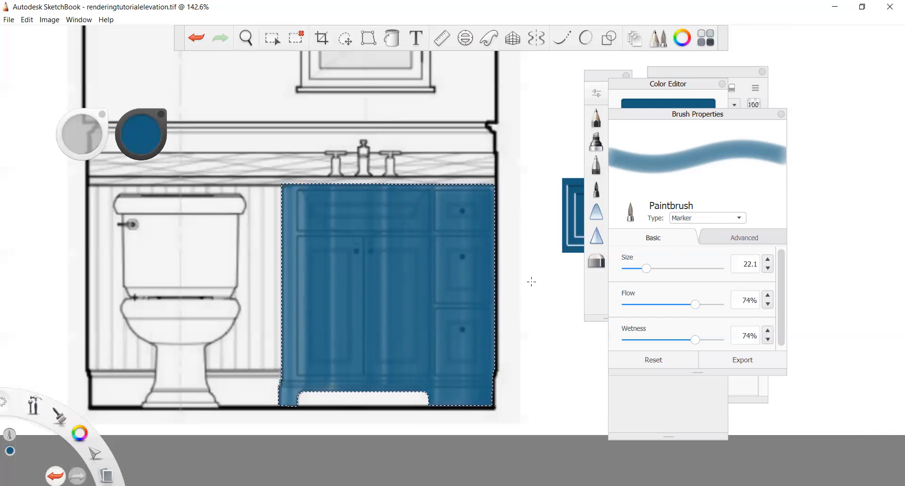
Move the brush palette off the cabinet-door sample and onto Brush Properties.
{"action": "left_click_drag", "start_coordinate": [601, 79], "coordinate": [724, 83]}
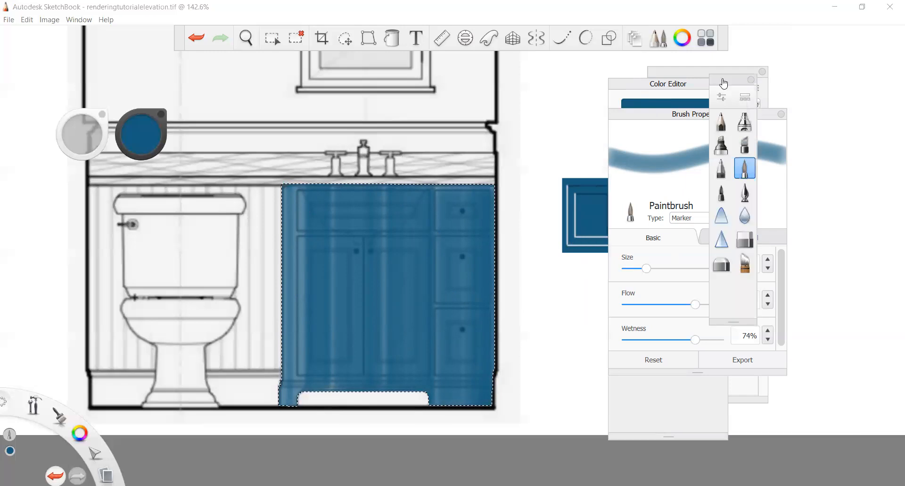